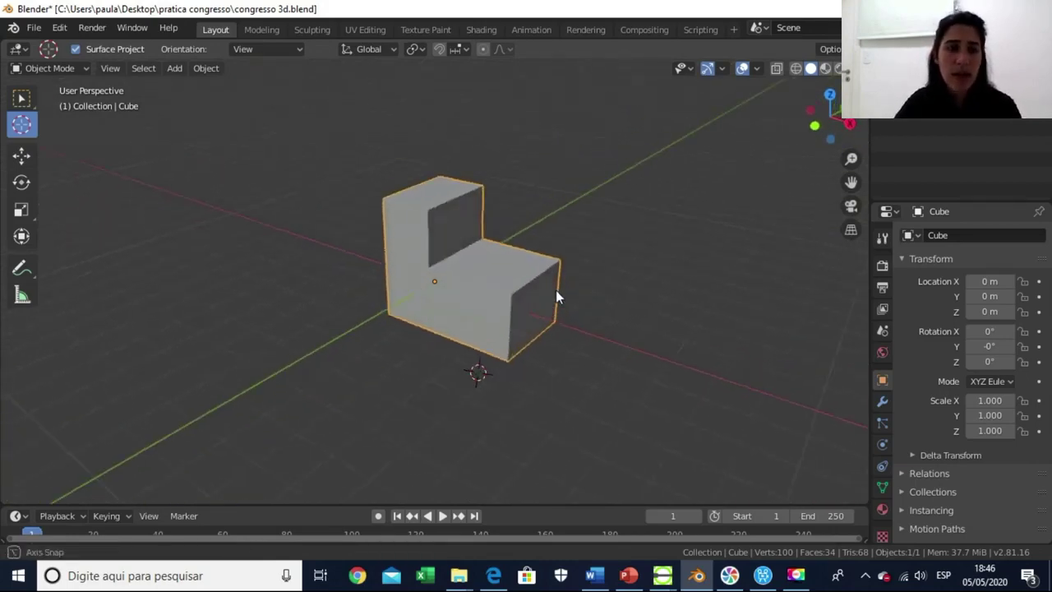
click(175, 70)
mouse_move(203, 82)
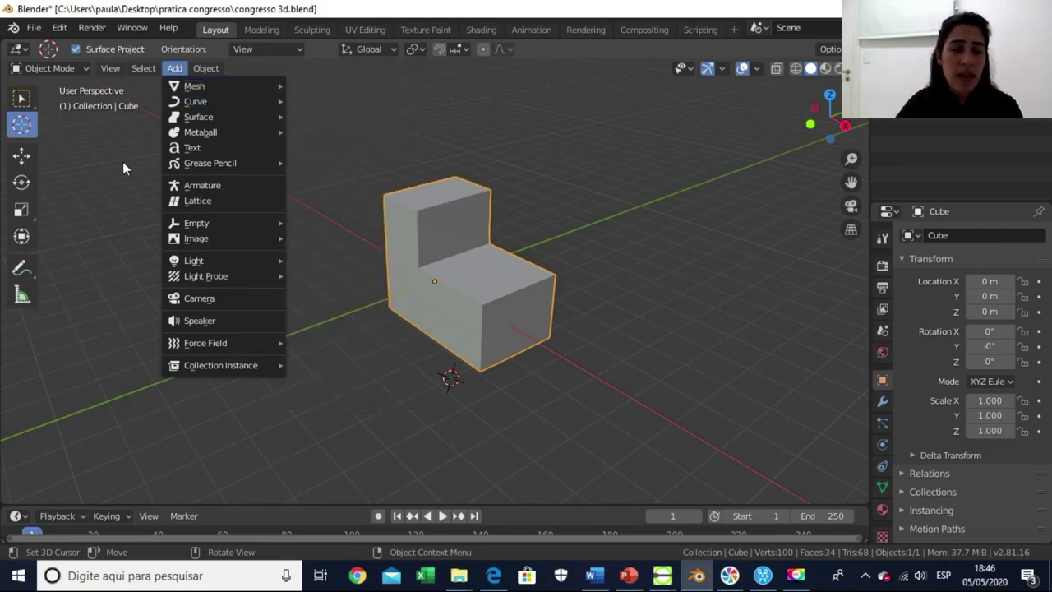
key(Escape)
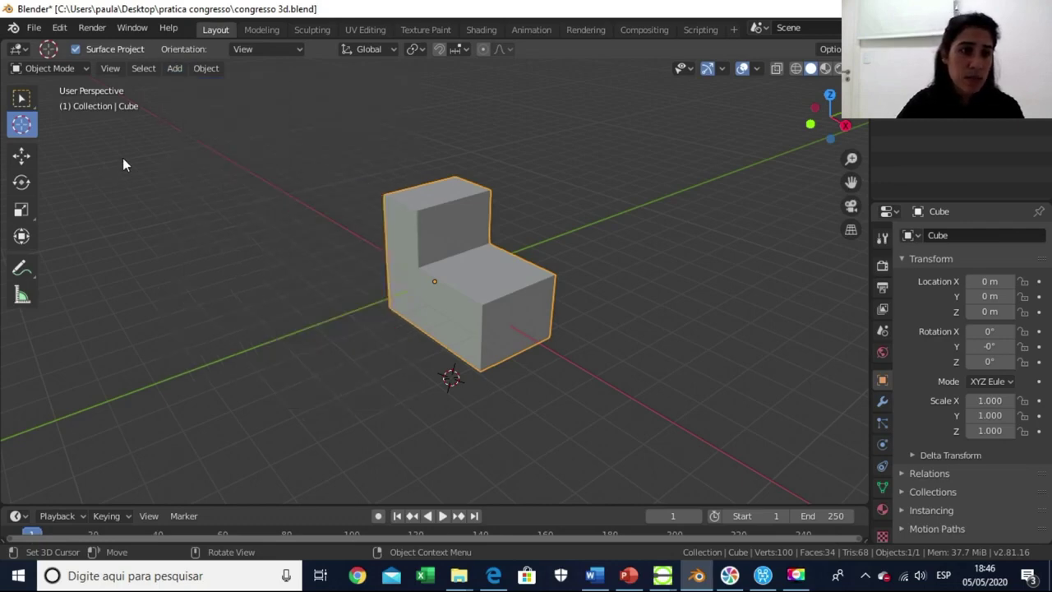
click(80, 68)
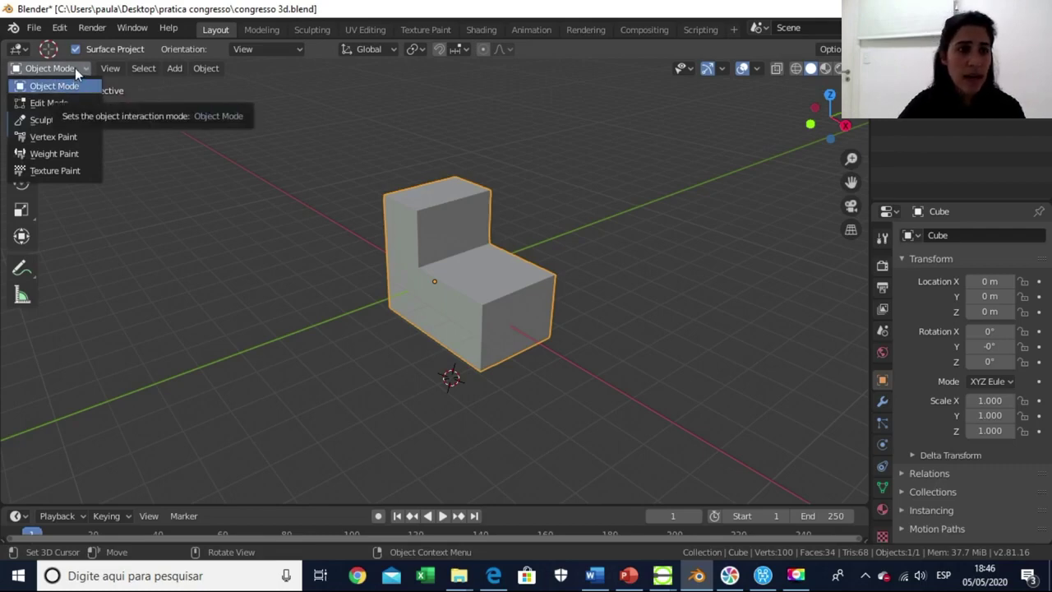
click(75, 67)
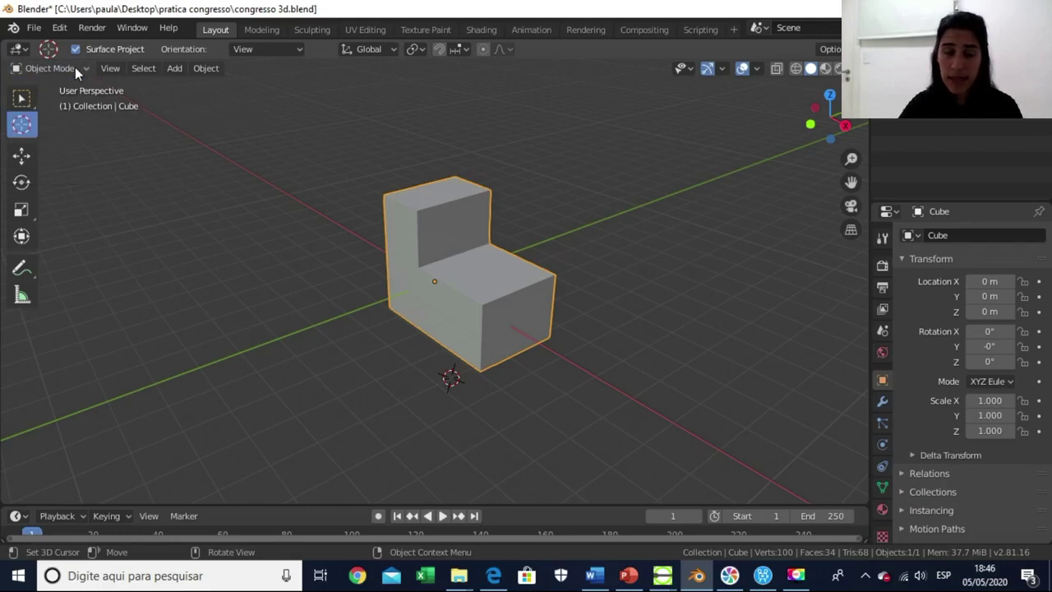
Step: Search the add-ons in the preferences for dxf, leave both the AutoCAD DXF export and import add-ons enabled, and close the preferences
click(60, 28)
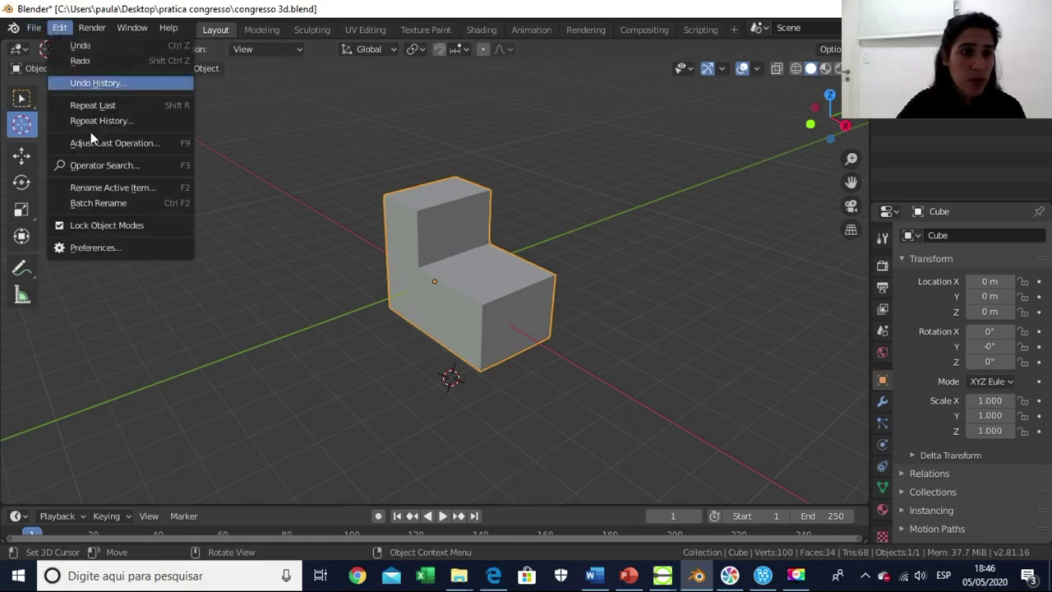
click(110, 250)
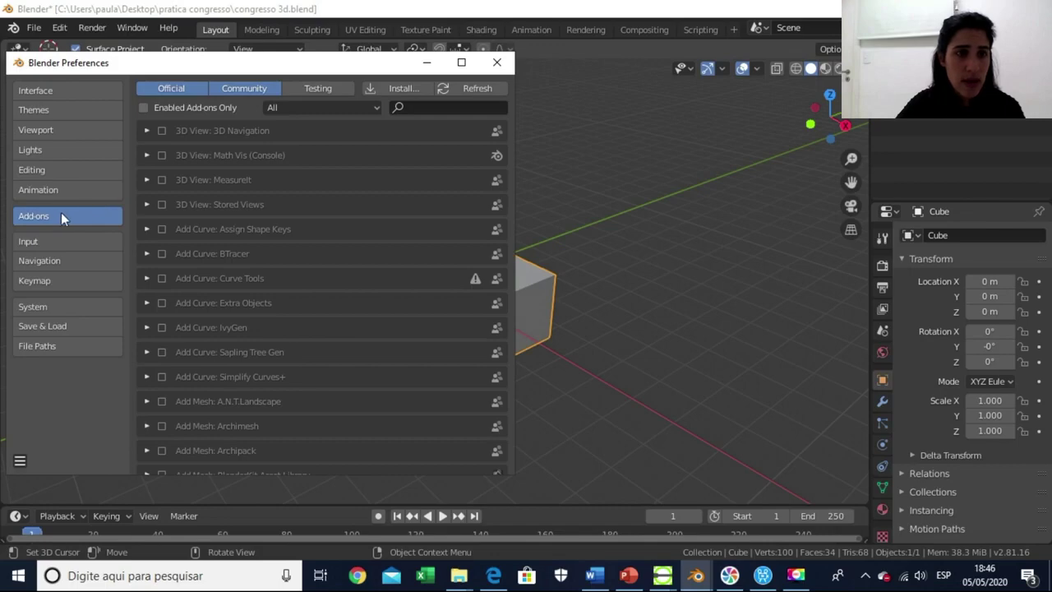
click(406, 108)
text(dxf)
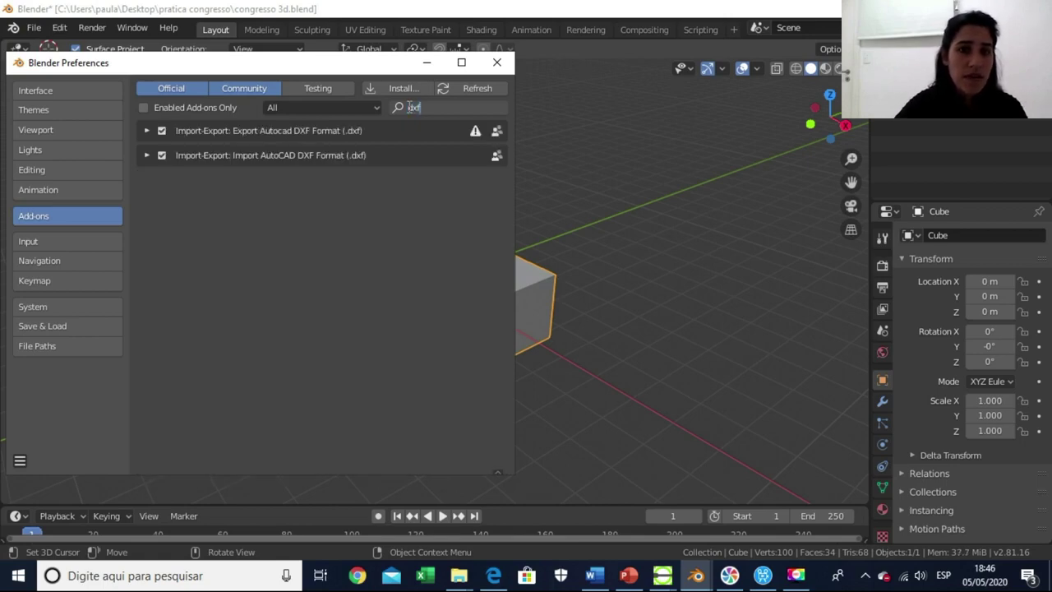
click(161, 134)
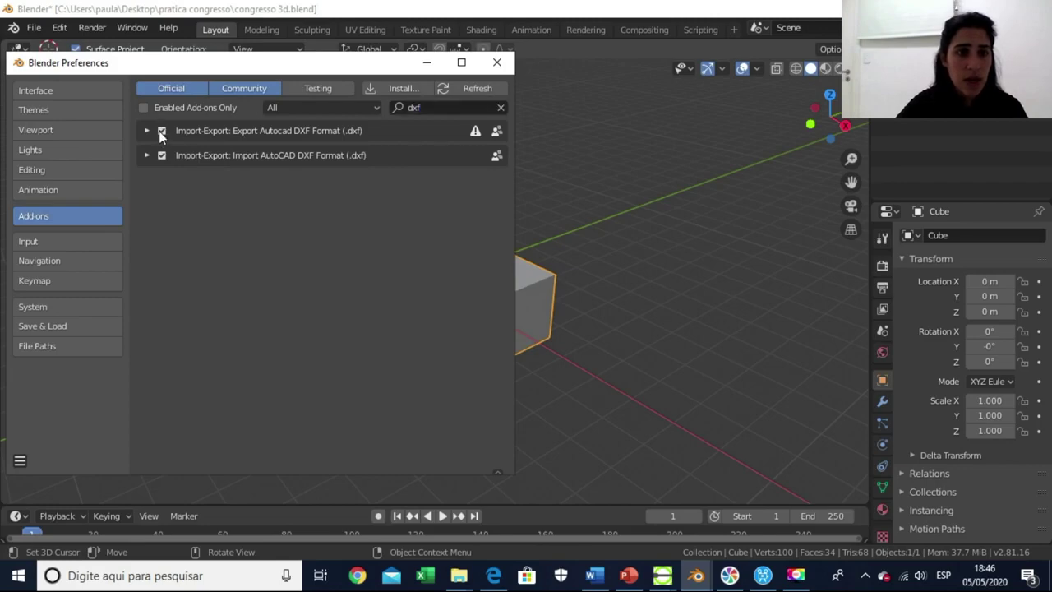
click(162, 155)
click(161, 133)
click(161, 156)
click(160, 132)
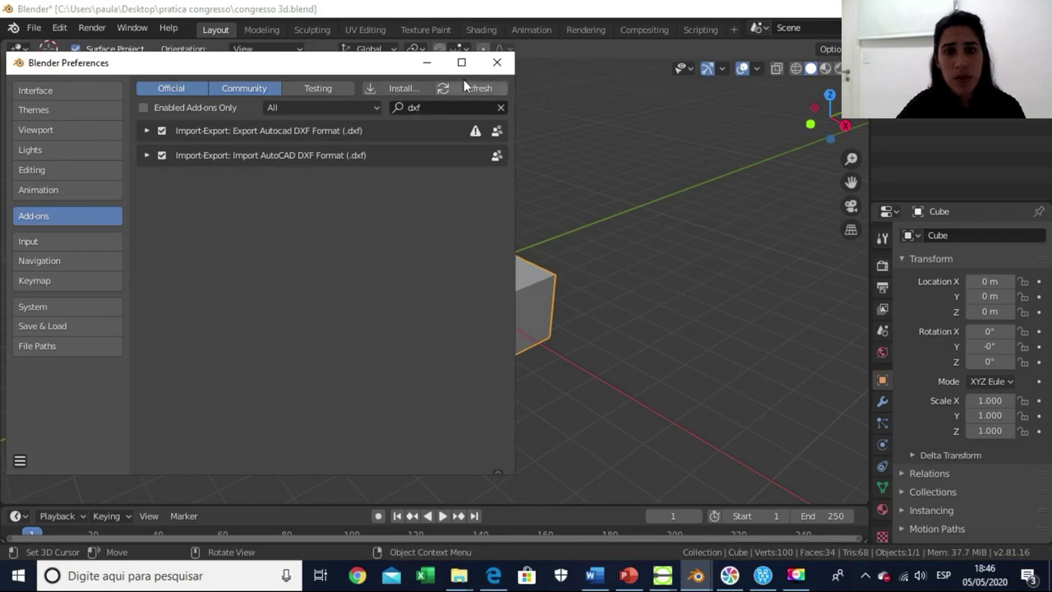
click(496, 63)
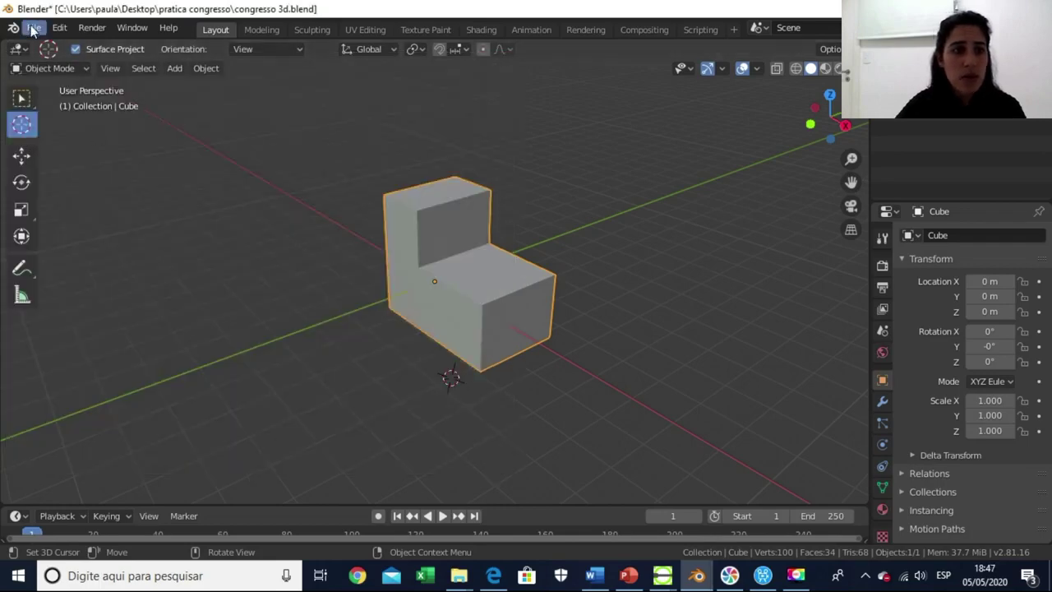
Step: Start an AutoCAD DXF export of the model, browse to the Desktop folder as destination, and cancel the export
click(33, 28)
mouse_move(108, 251)
click(33, 27)
click(34, 28)
mouse_move(97, 251)
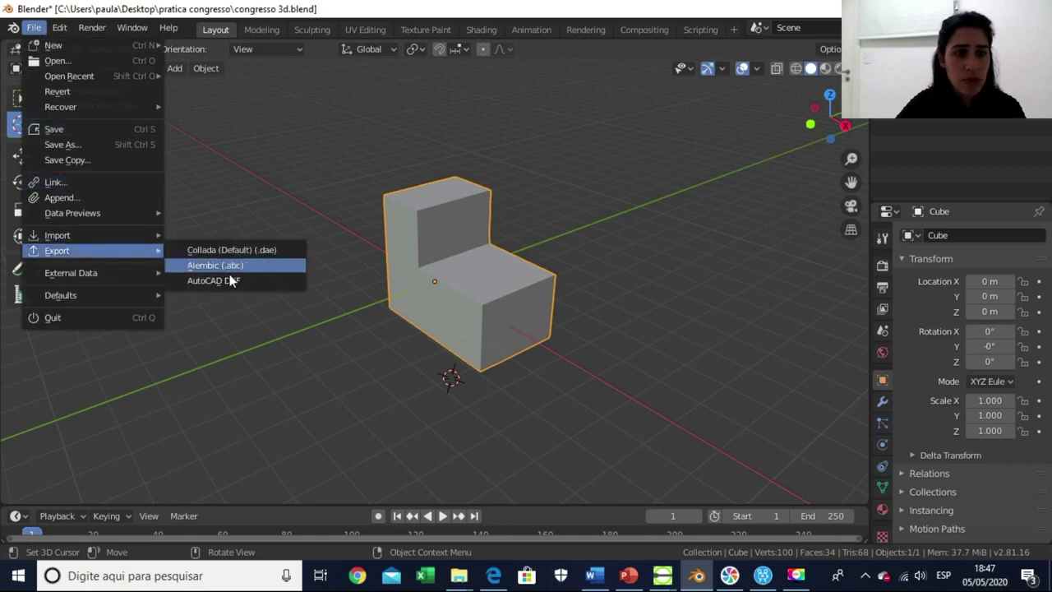
click(225, 281)
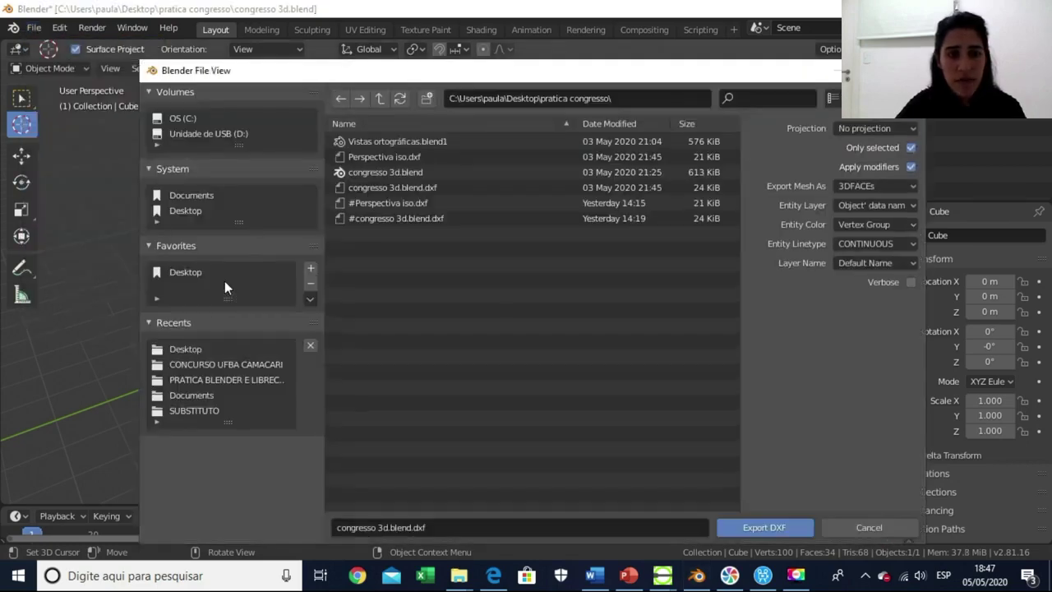
click(196, 211)
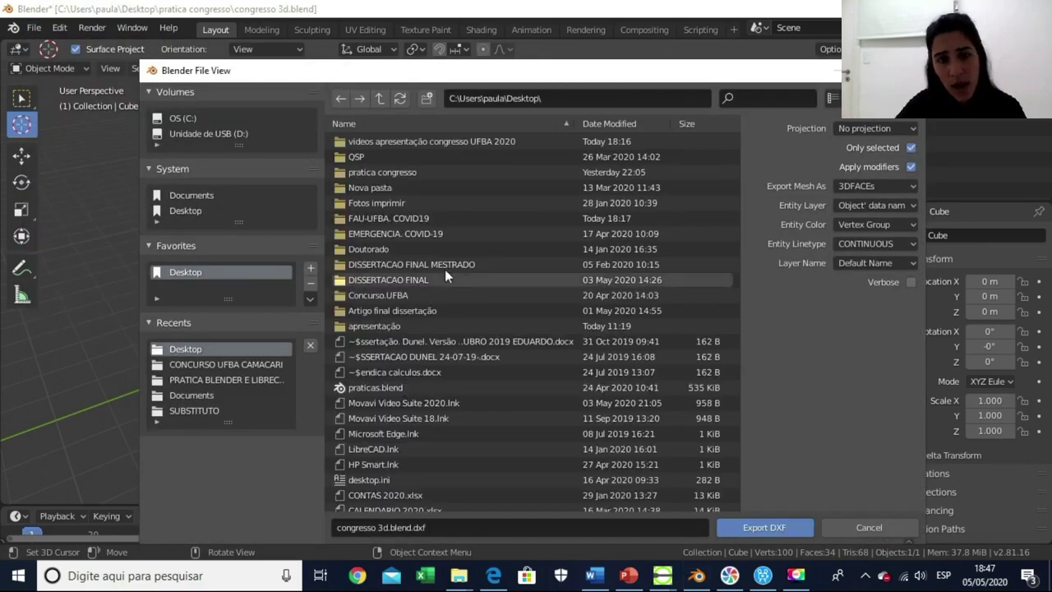
click(847, 530)
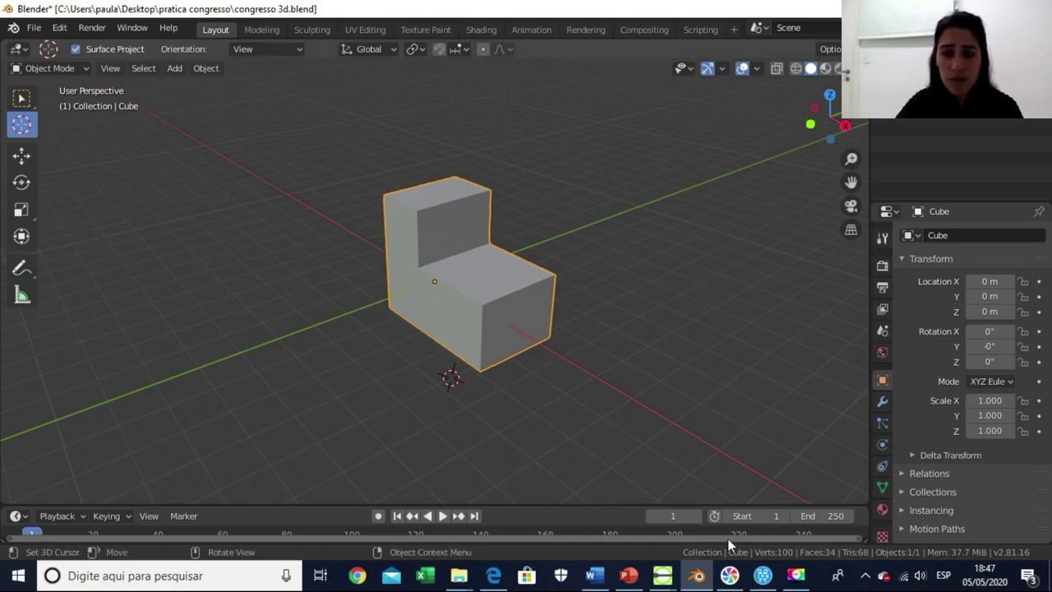
Step: Switch to the LibreCAD window with congresso 3d.blend.dxf and examine the orthographic views
click(662, 575)
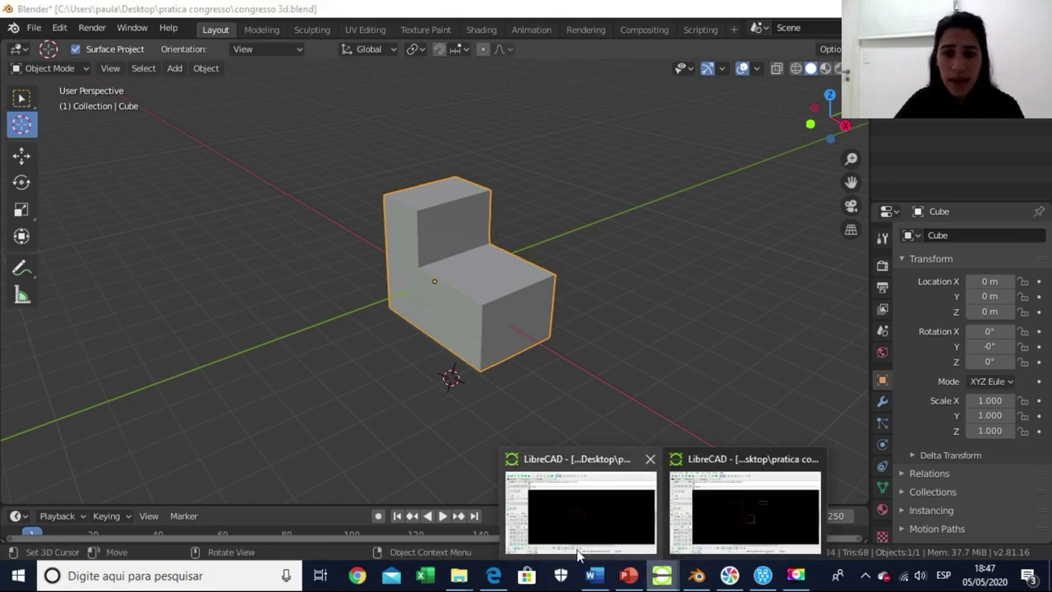
click(720, 460)
mouse_move(643, 284)
middle_down()
mouse_move(600, 343)
mouse_move(589, 326)
middle_up()
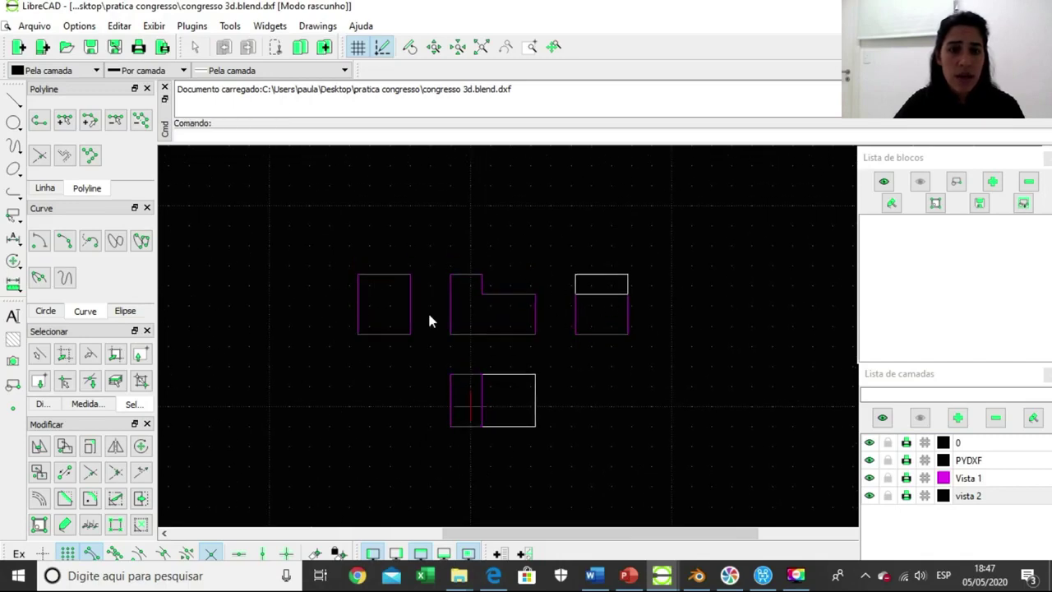
middle_drag(473, 359, 469, 334)
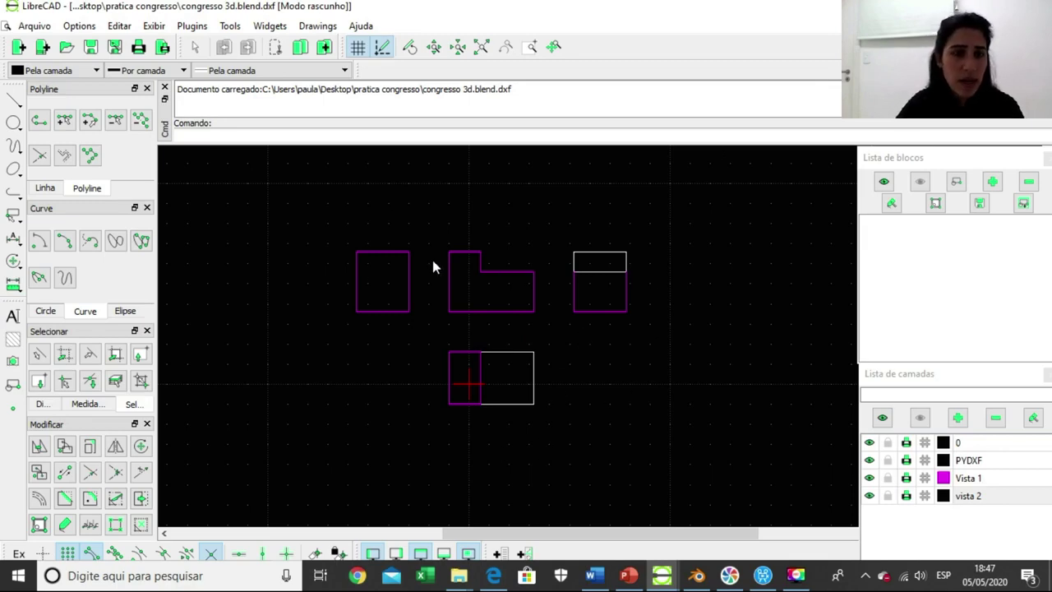
mouse_move(343, 359)
middle_down()
mouse_move(352, 324)
mouse_move(386, 368)
middle_up()
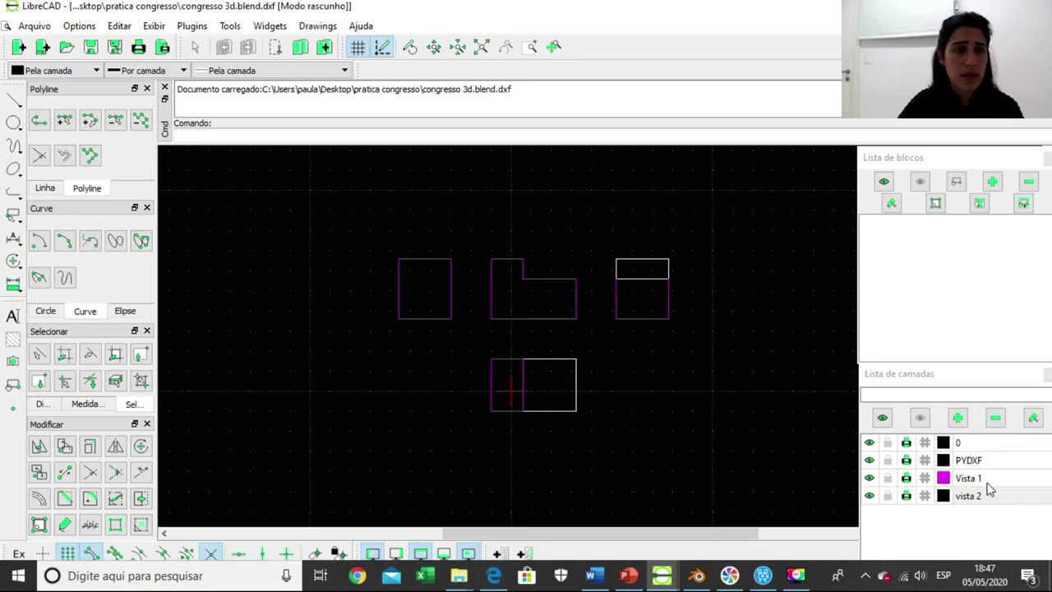
click(13, 318)
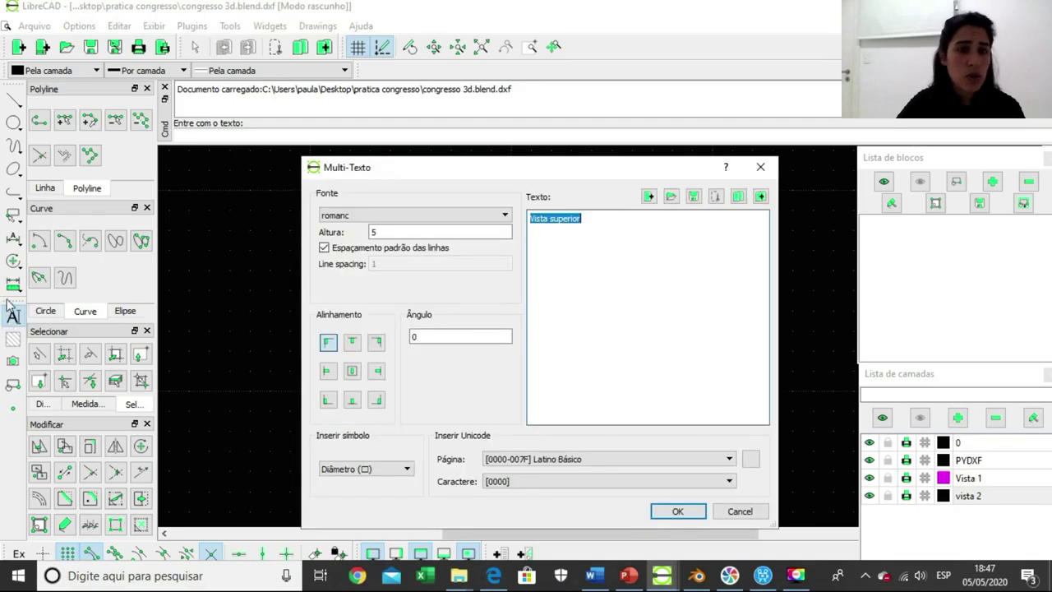
click(750, 168)
click(13, 239)
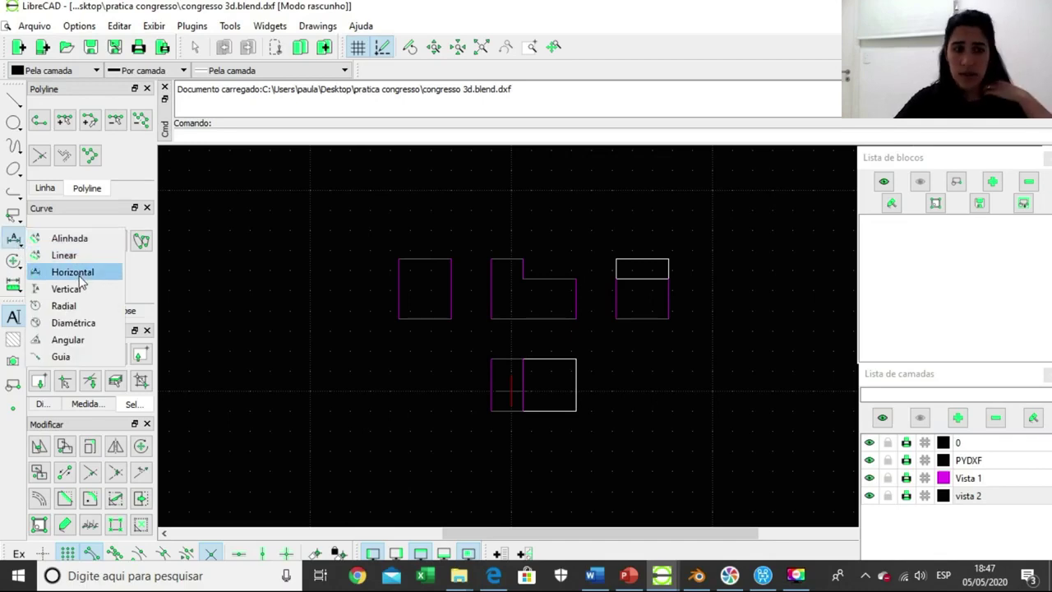
click(303, 300)
drag(302, 300, 375, 384)
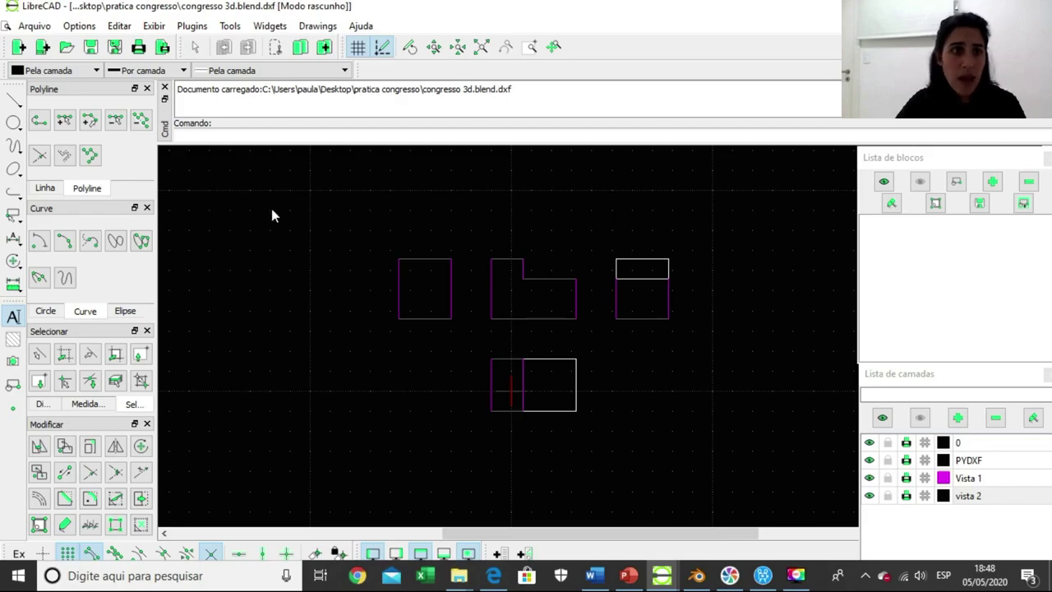
Step: Change the current drawing's grid from orthogonal to isometric (Grade isométrica) with the Esquerda crosshair in the drawing preferences
click(80, 26)
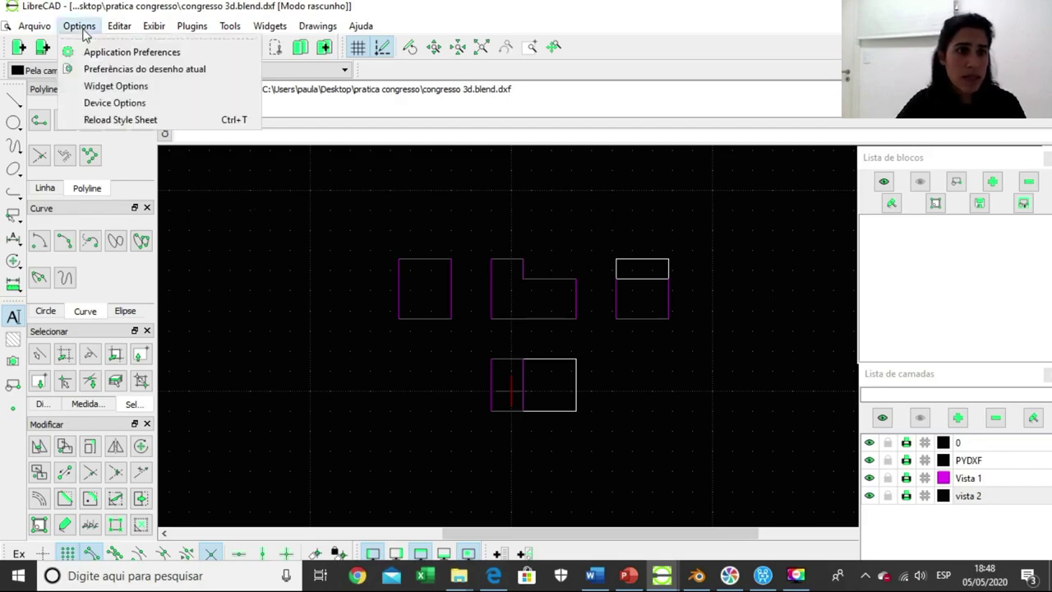
click(104, 72)
click(383, 138)
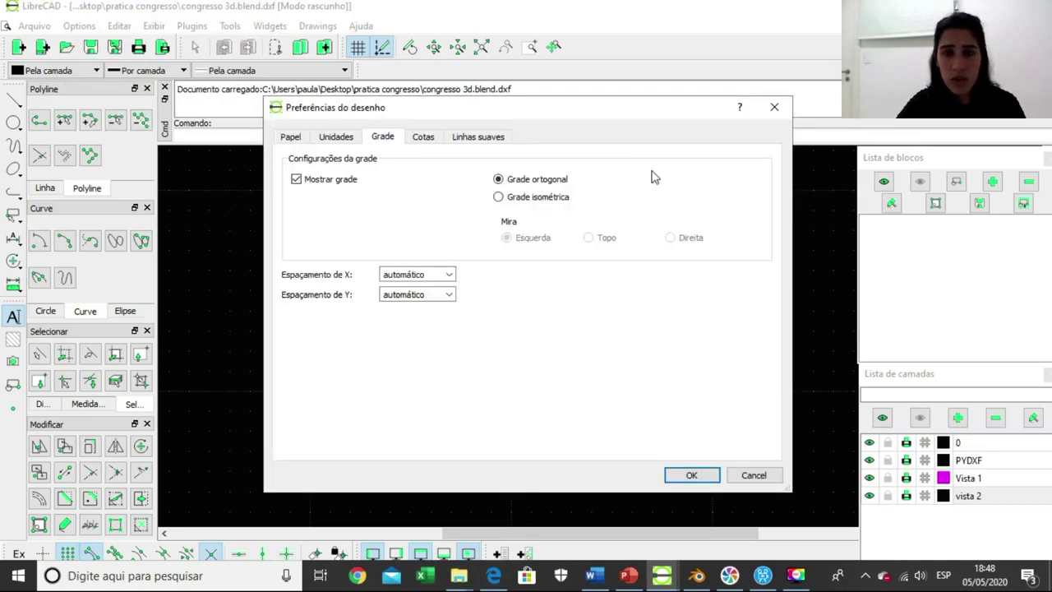
drag(653, 109, 929, 91)
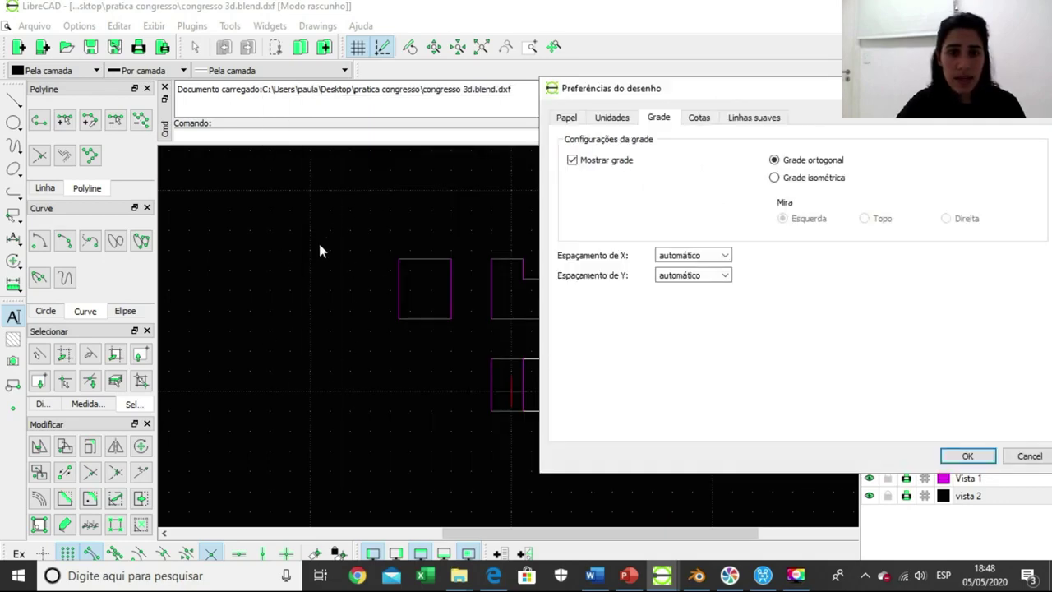
drag(734, 93, 604, 100)
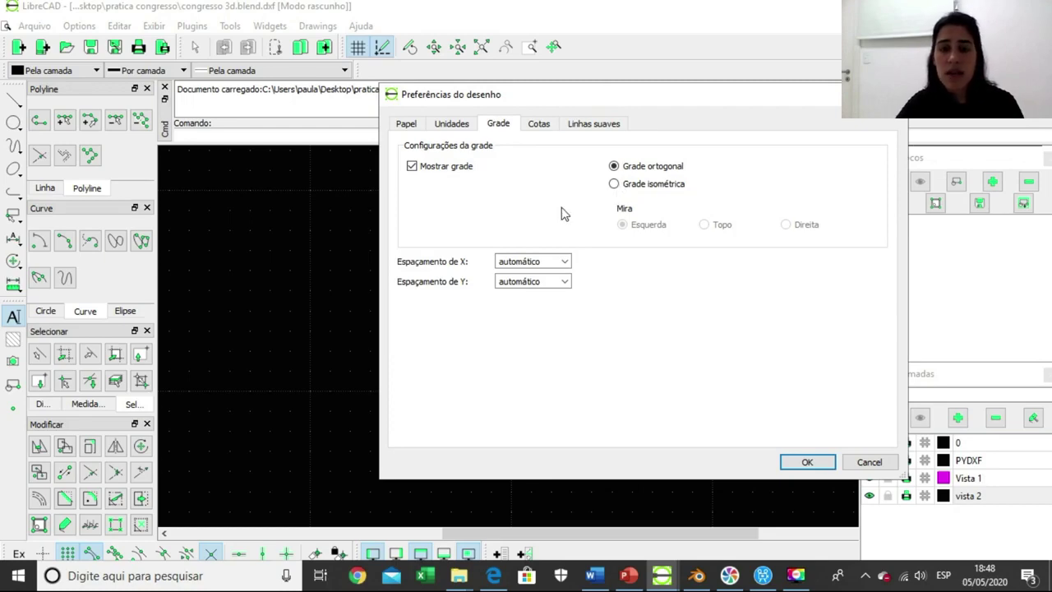
click(614, 184)
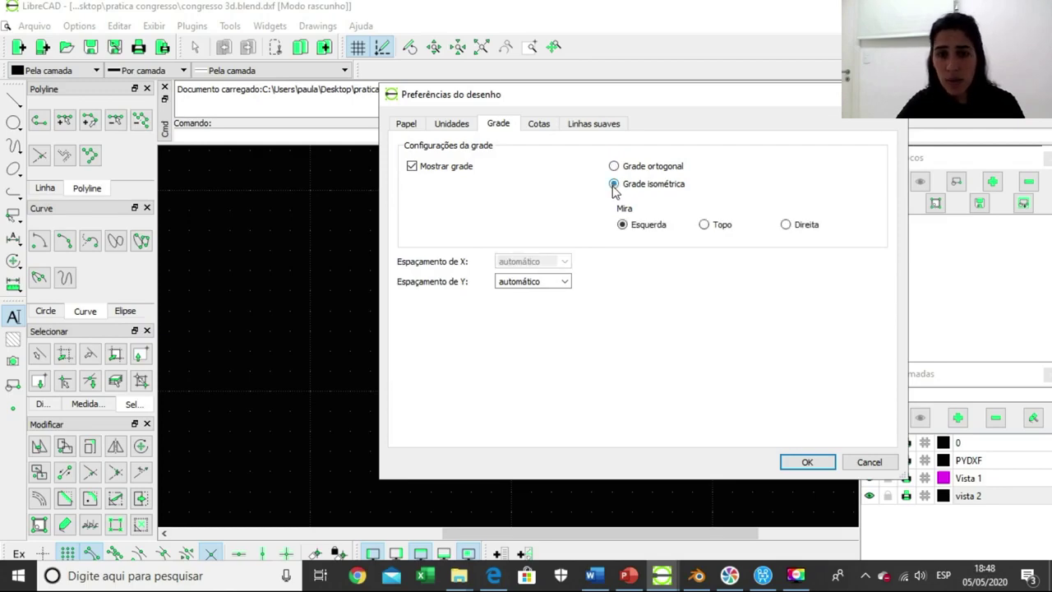
click(807, 462)
middle_drag(370, 358, 273, 418)
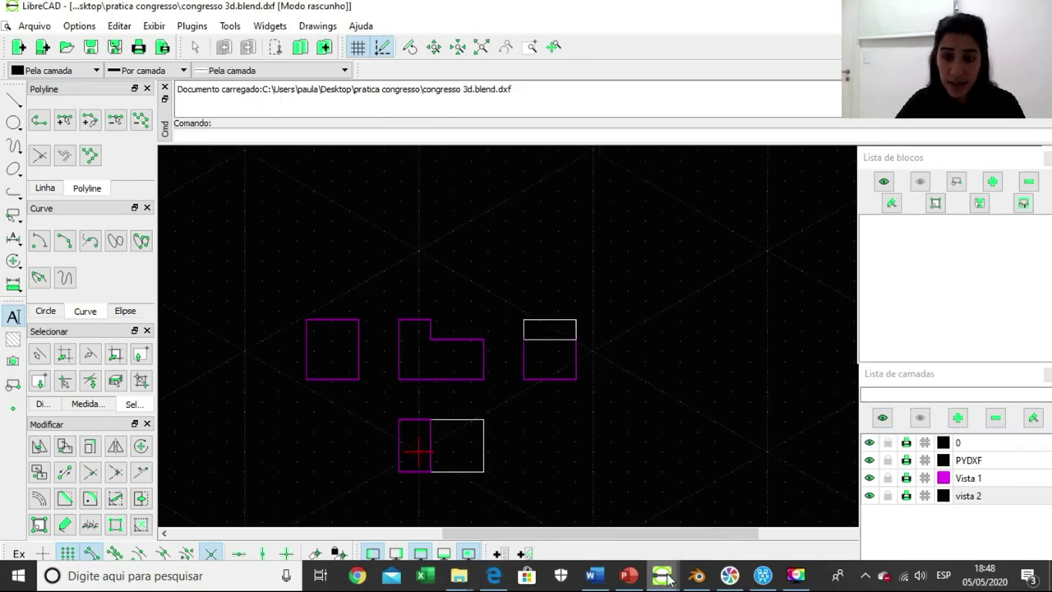
Step: Switch to the #Perspectiva iso.dxf drawing and examine the isometric perspective of the L-shaped block
mouse_move(667, 578)
click(633, 545)
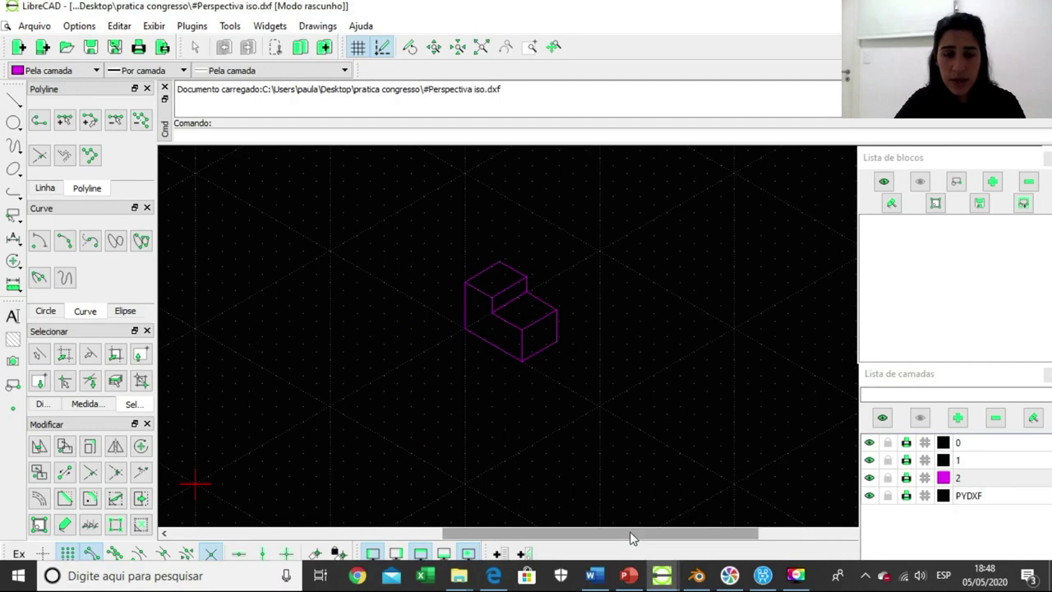
middle_drag(586, 301, 594, 359)
scroll(549, 395, up, 3)
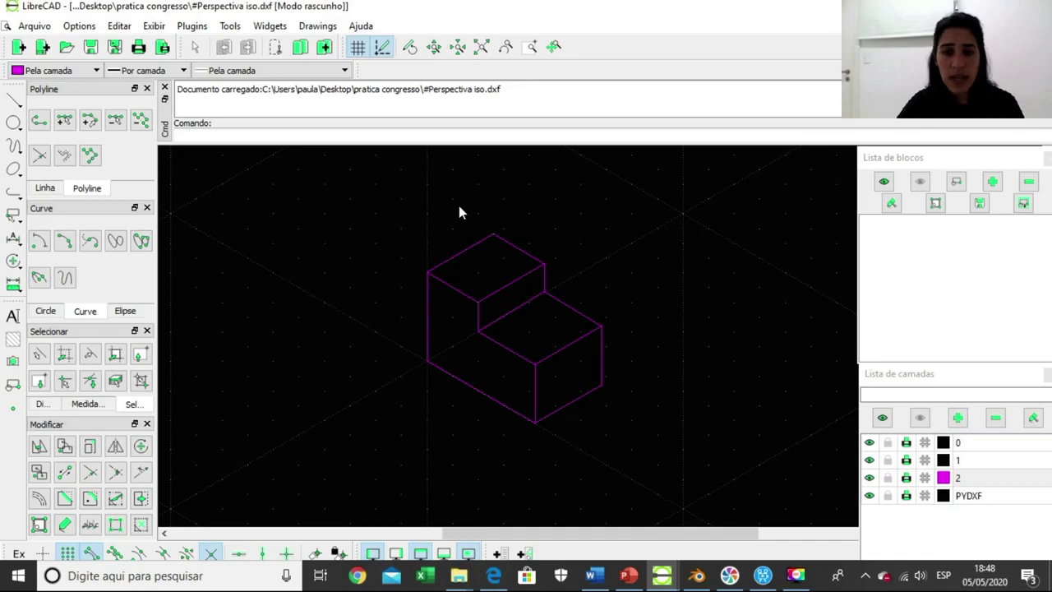
middle_drag(500, 352, 461, 348)
scroll(439, 312, down, 1)
scroll(440, 312, down, 1)
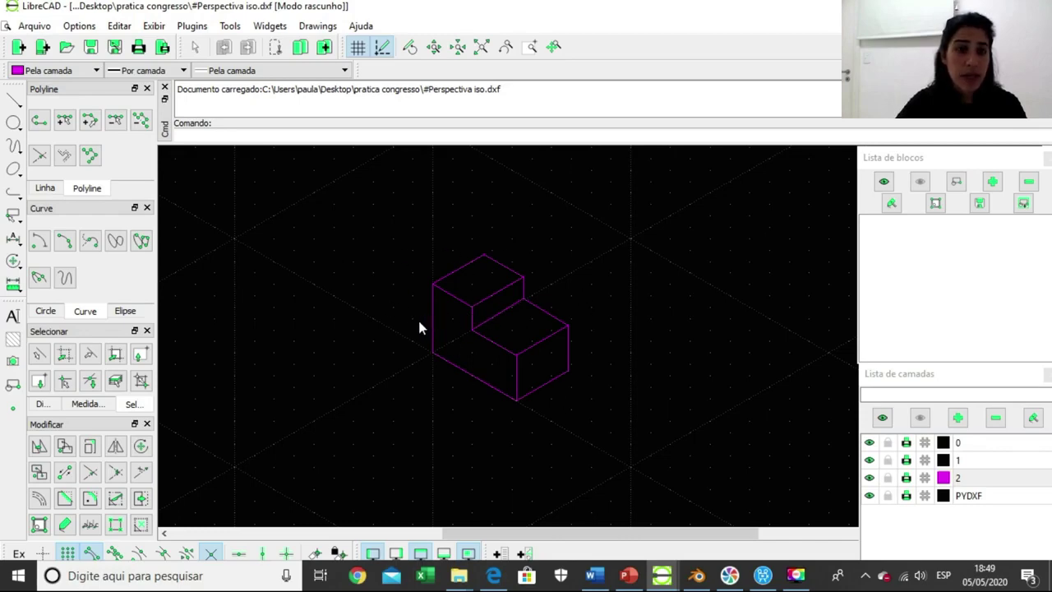
Step: Activate the command line for entry and change the keyboard input language to Portuguese (POR PTB2)
click(203, 133)
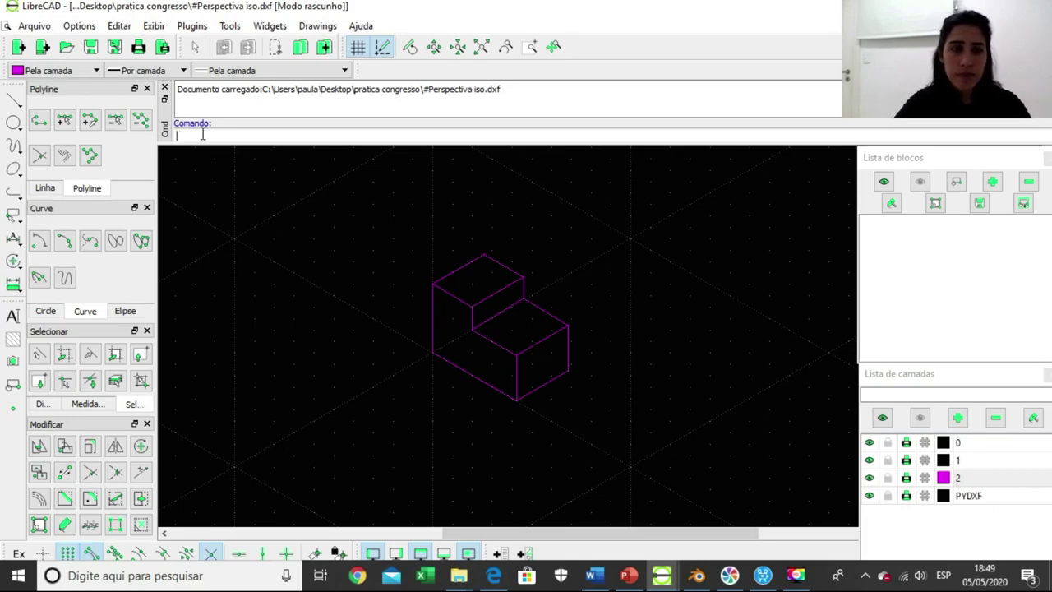
click(943, 579)
click(937, 437)
text(@)
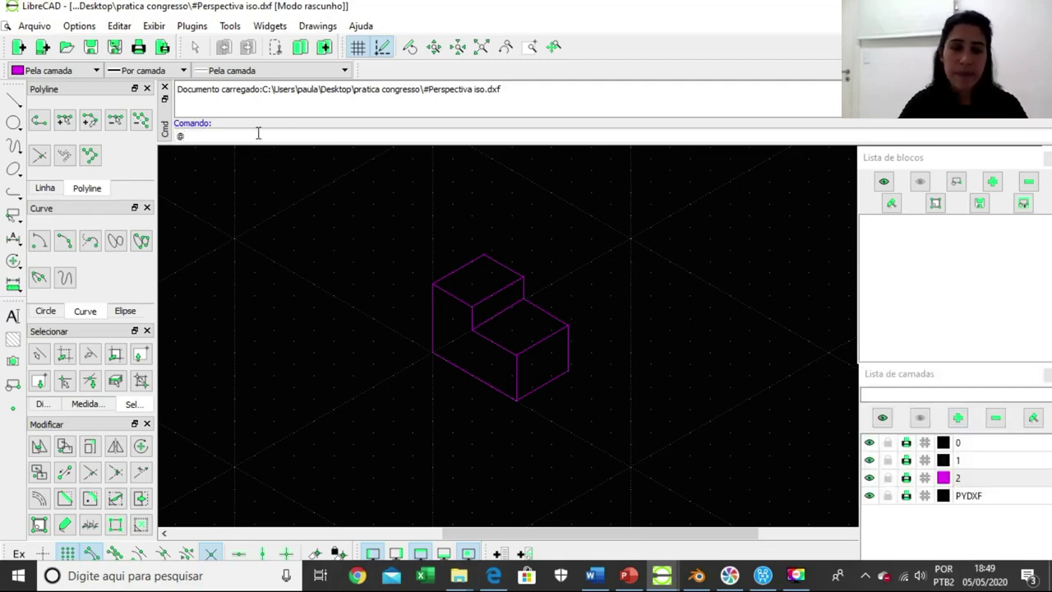
text(12)
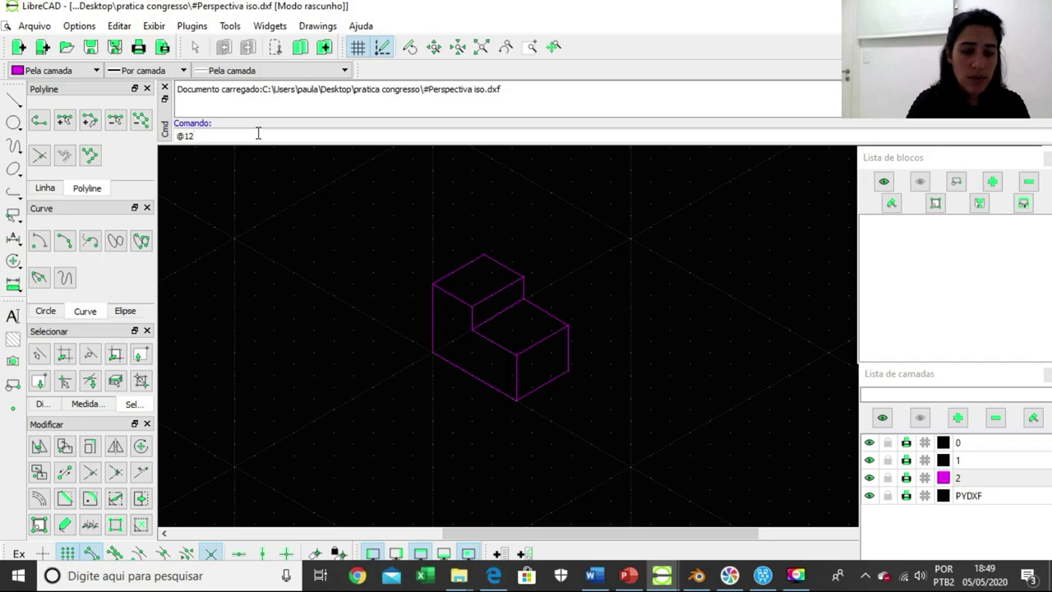
text(<30)
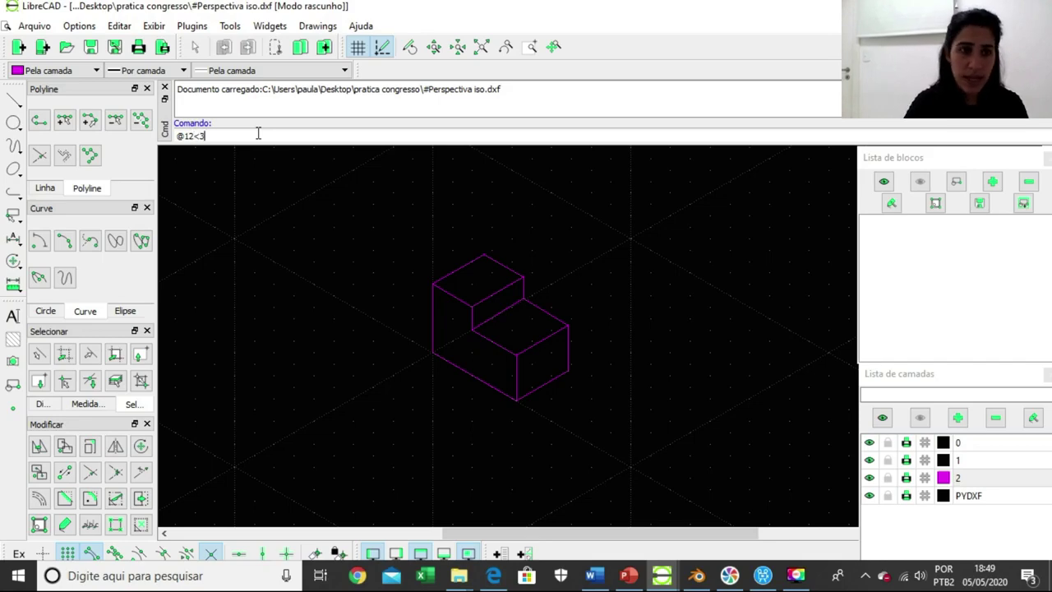
key(BackSpace)
key(BackSpace)
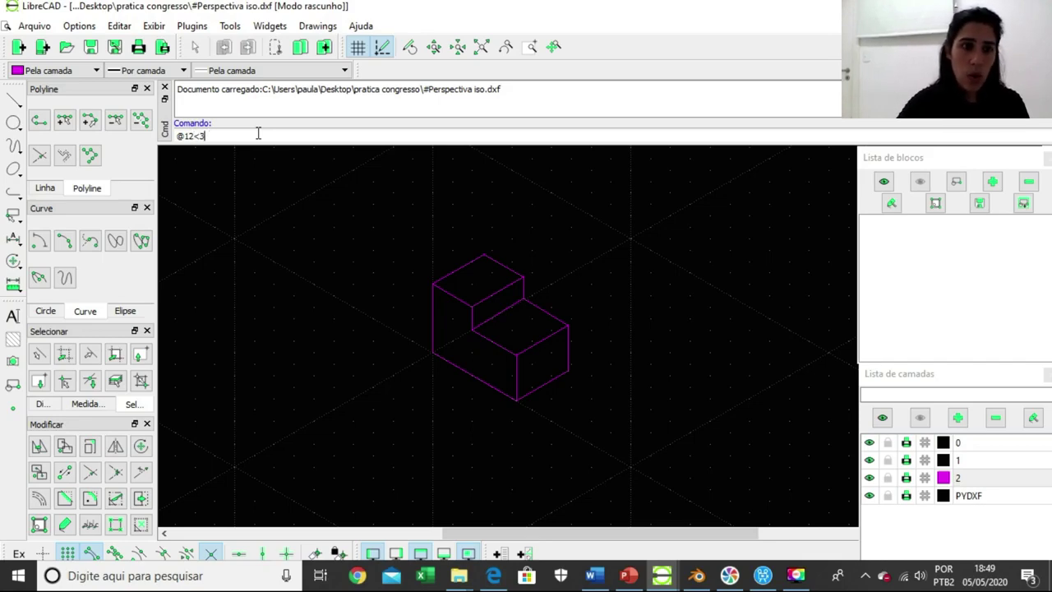
text(-30)
key(BackSpace)
key(BackSpace)
key(BackSpace)
text(0)
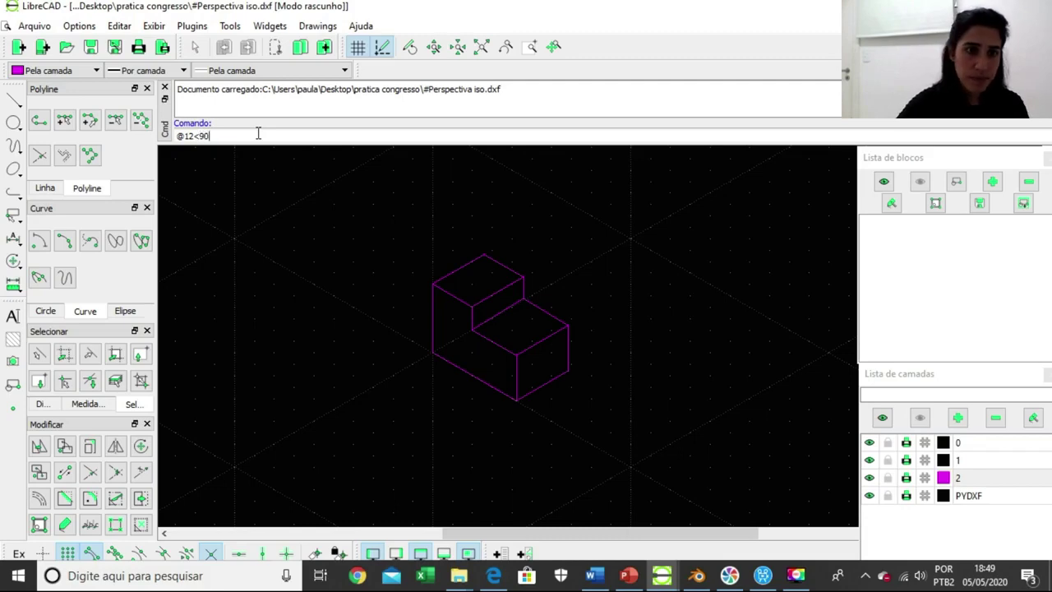
key(BackSpace)
key(BackSpace)
key(BackSpace)
key(BackSpace)
key(BackSpace)
key(BackSpace)
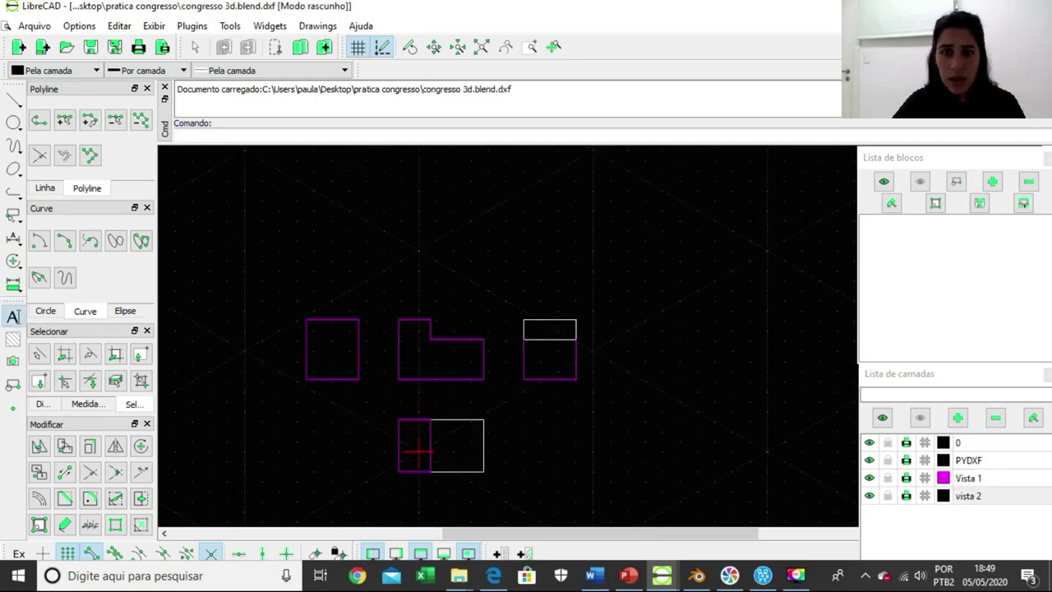
Step: Return to the congresso 3d.blend.dxf drawing and view all of its orthographic views together
scroll(669, 329, down, 3)
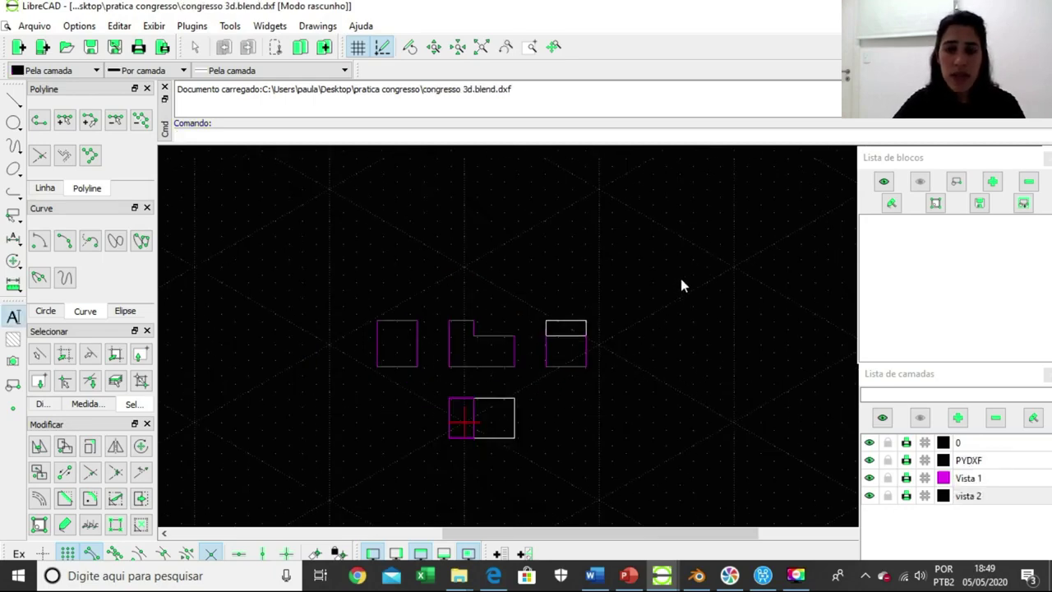